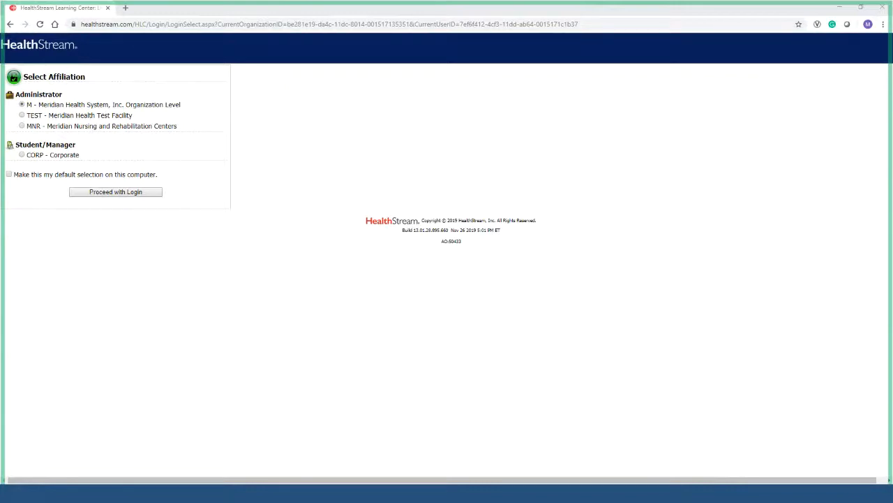
Log in with the administrator affiliation and open Manage Students from the People menu.
left_click(128, 195)
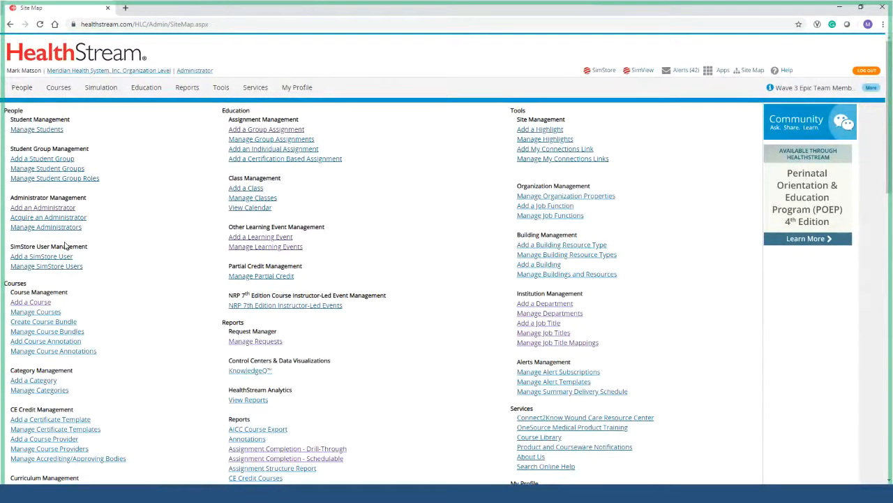
left_click(22, 88)
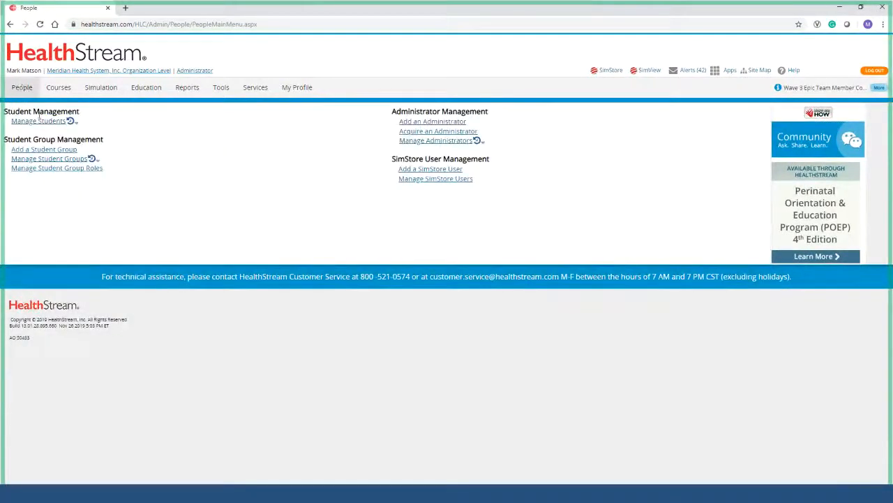
left_click(40, 124)
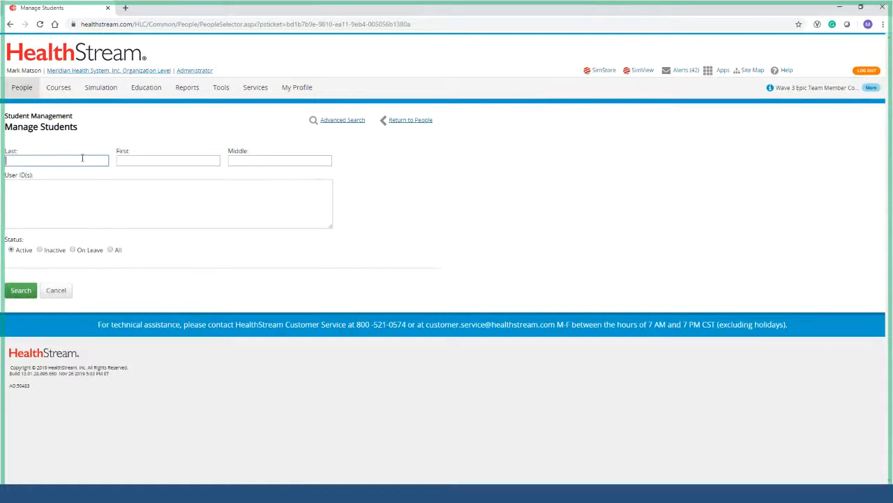
Search for the test student by last and first name and open the single matching record.
type("test")
key("Tab")
type("kate")
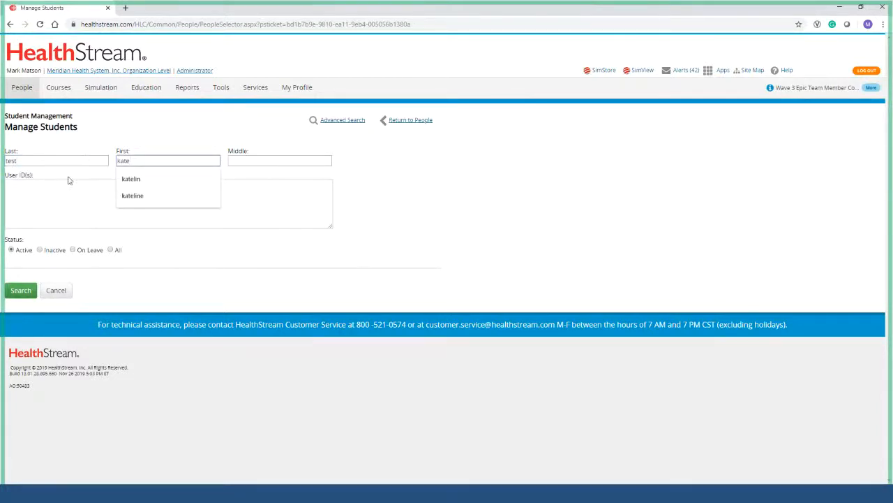
left_click(68, 180)
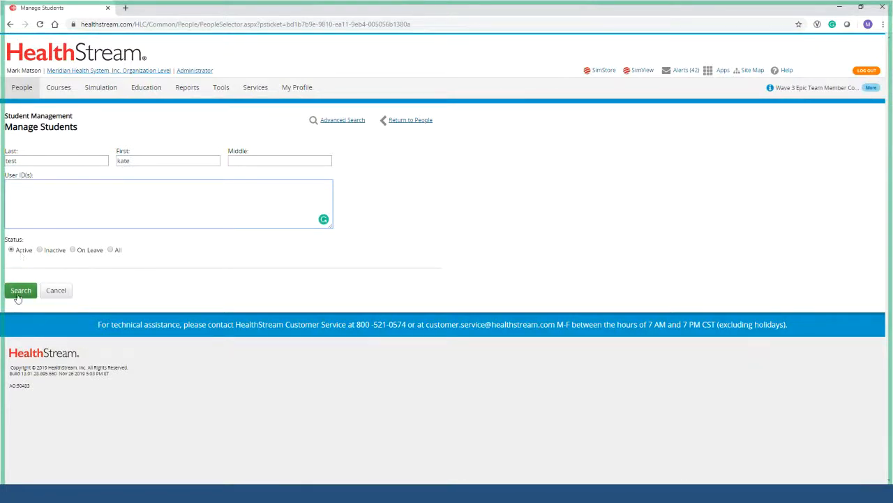
left_click(19, 292)
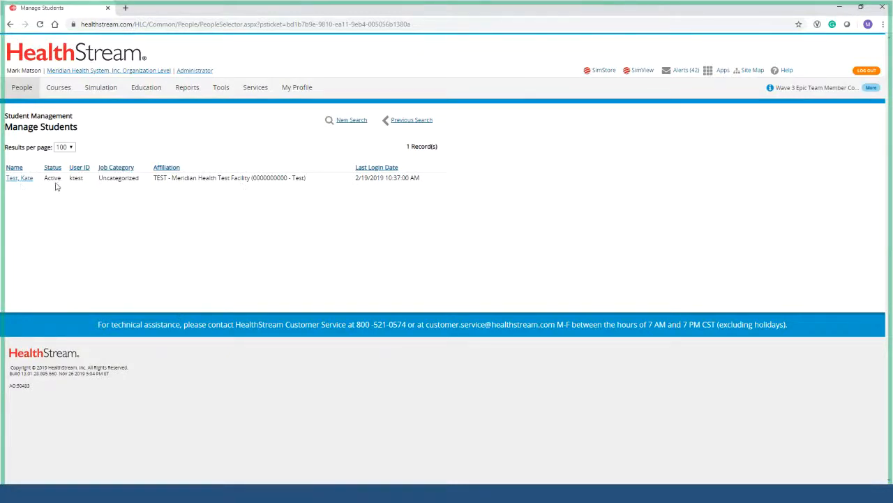
left_click(20, 180)
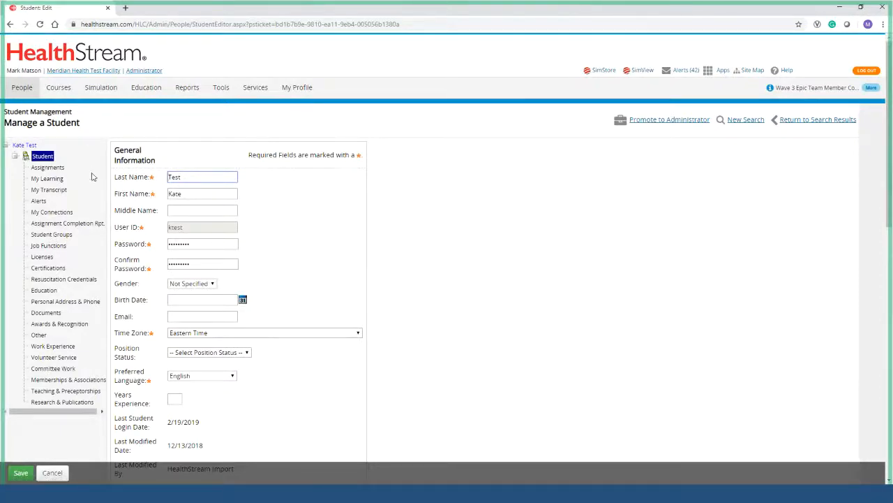
Show the student's transcript, which lists no completions for the last 12 months.
left_click(47, 179)
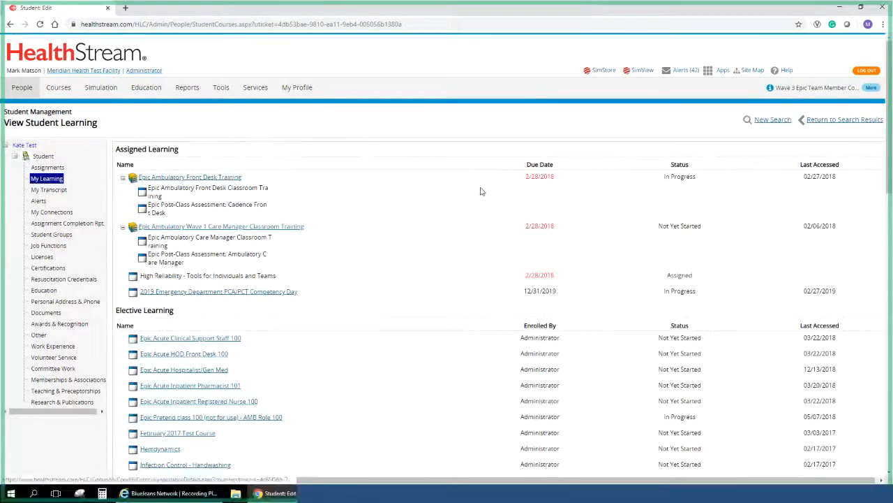
scroll(380, 209, "down", 1)
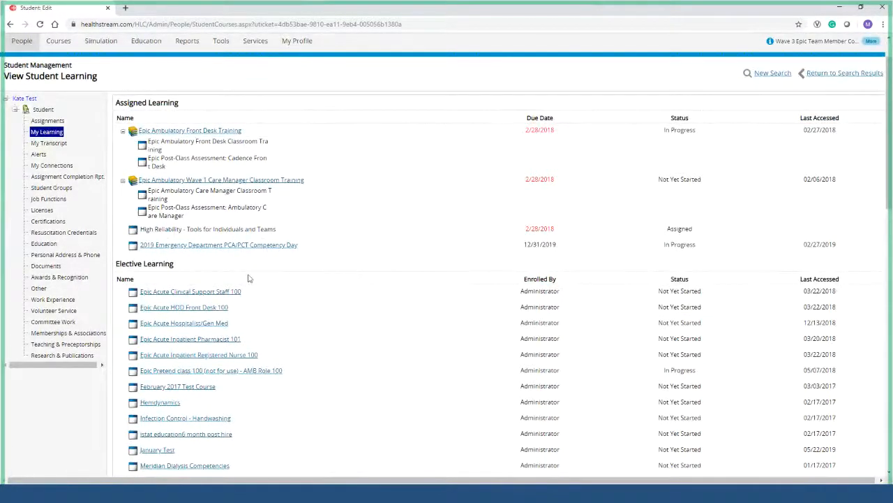
scroll(237, 280, "down", 1)
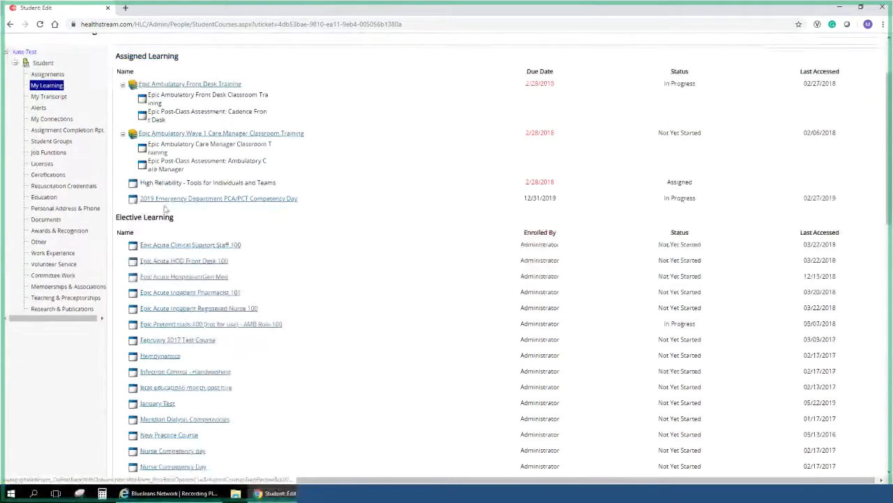
left_click(59, 98)
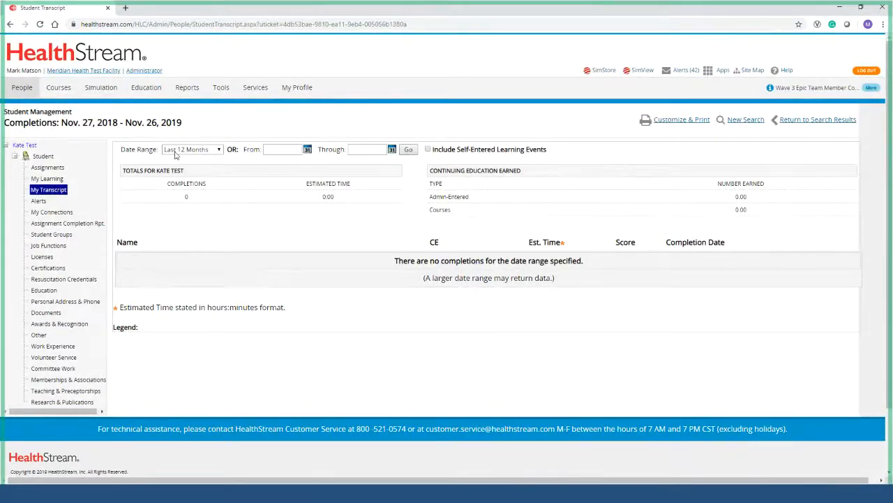
Switch the transcript date range to Complete History and scroll through the 27 completions.
left_click(218, 153)
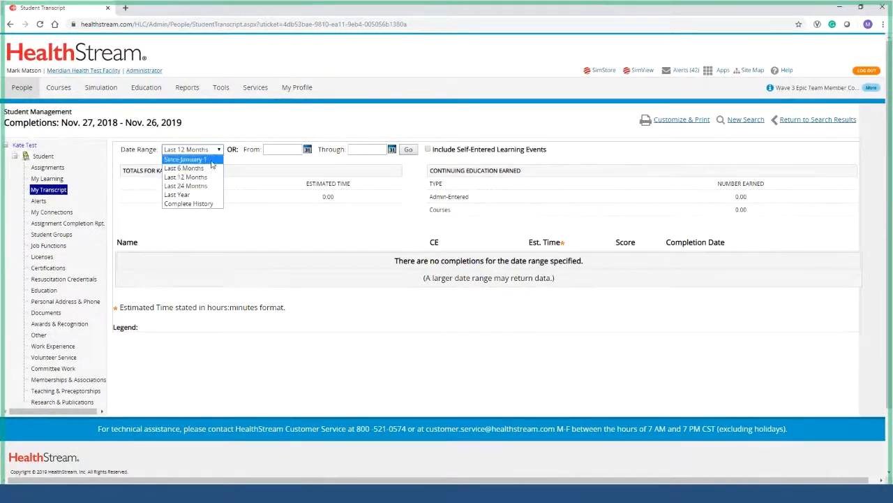
left_click(279, 150)
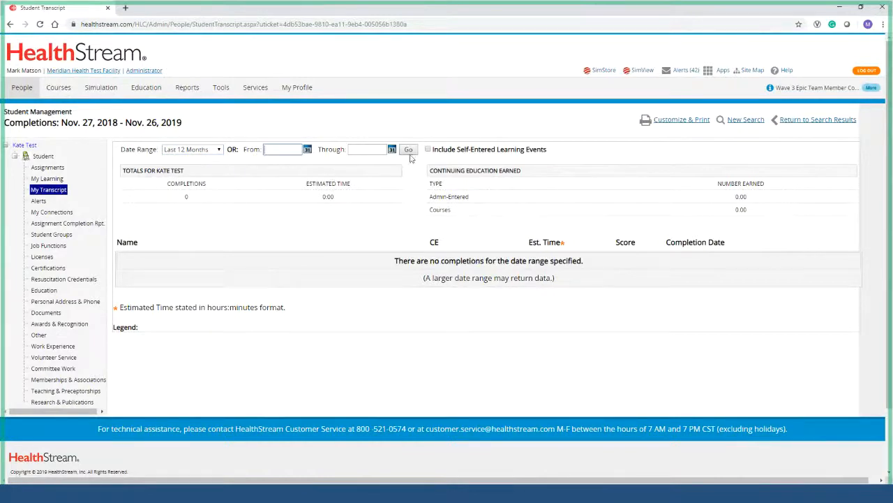
left_click(202, 149)
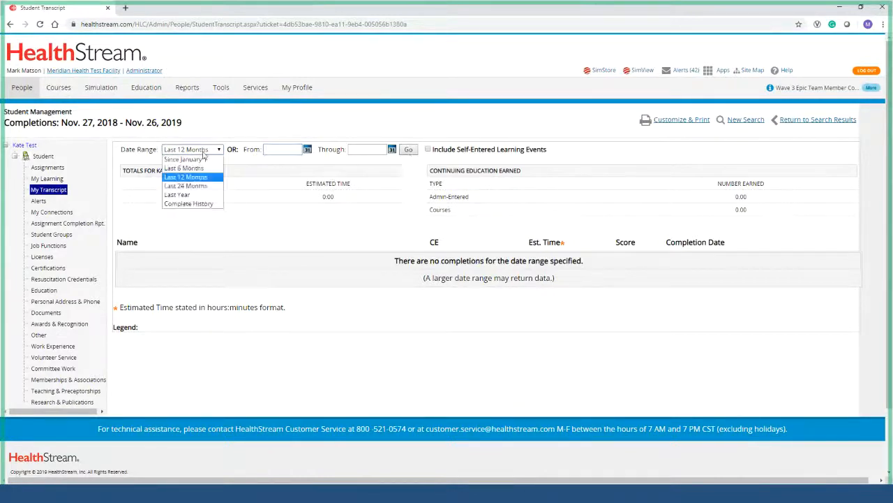
left_click(197, 204)
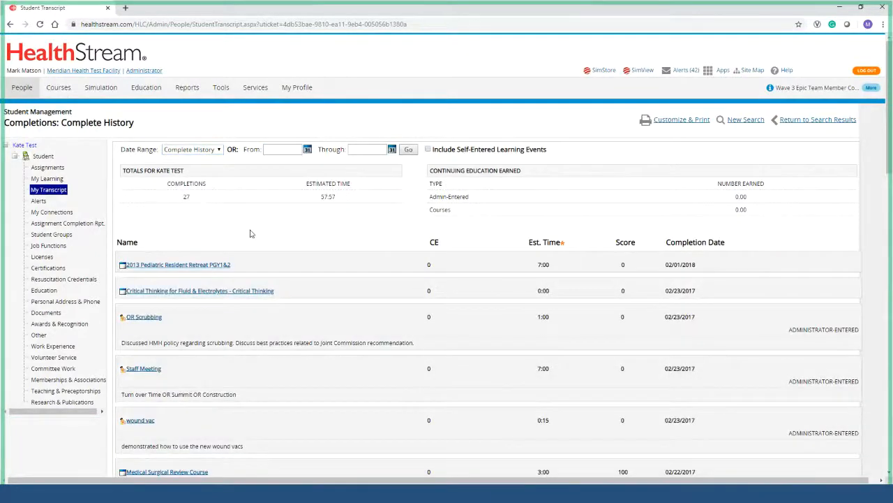
scroll(249, 233, "down", 2)
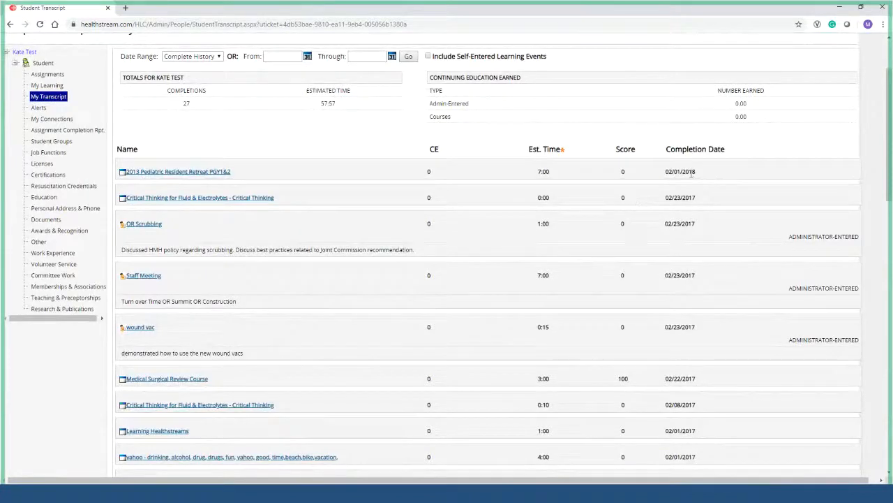
left_click_drag(693, 173, 650, 173)
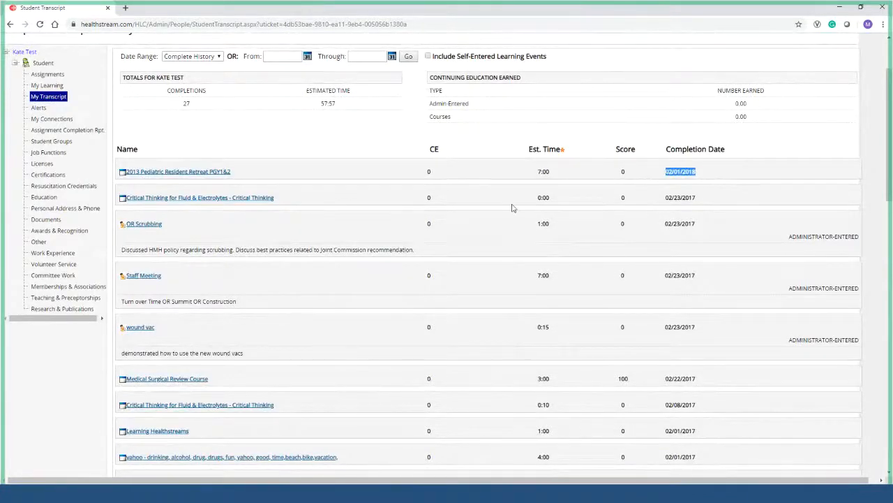
scroll(512, 207, "down", 4)
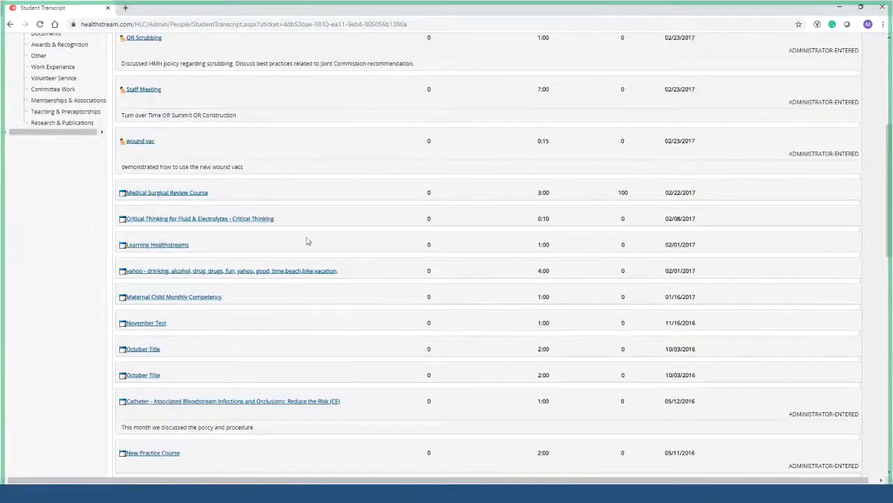
scroll(202, 241, "down", 3)
scroll(240, 281, "down", 5)
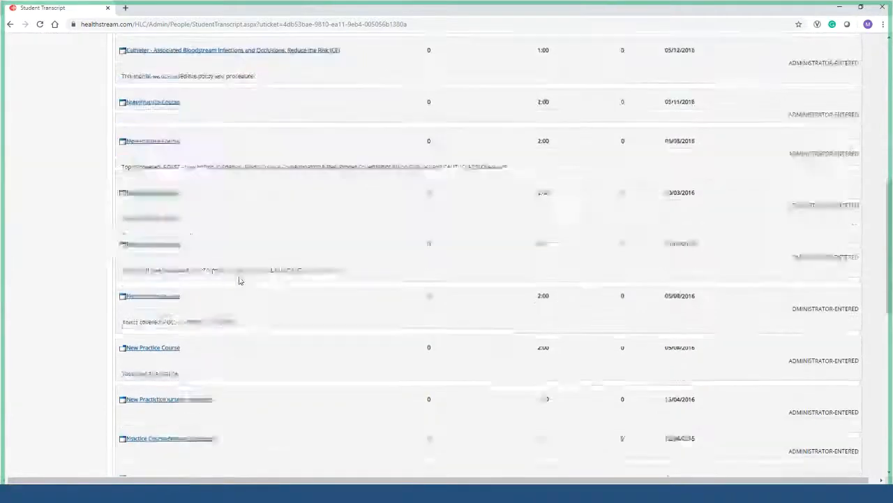
mouse_move(887, 343)
left_mouse_down()
mouse_move(891, 263)
mouse_move(875, 219)
mouse_move(876, 143)
left_mouse_up()
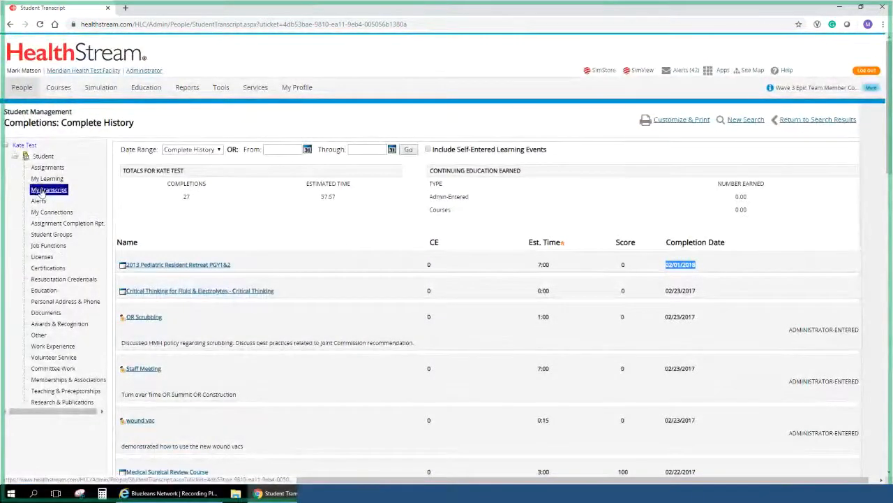
Generate a printable student transcript report covering Complete History.
left_click(680, 120)
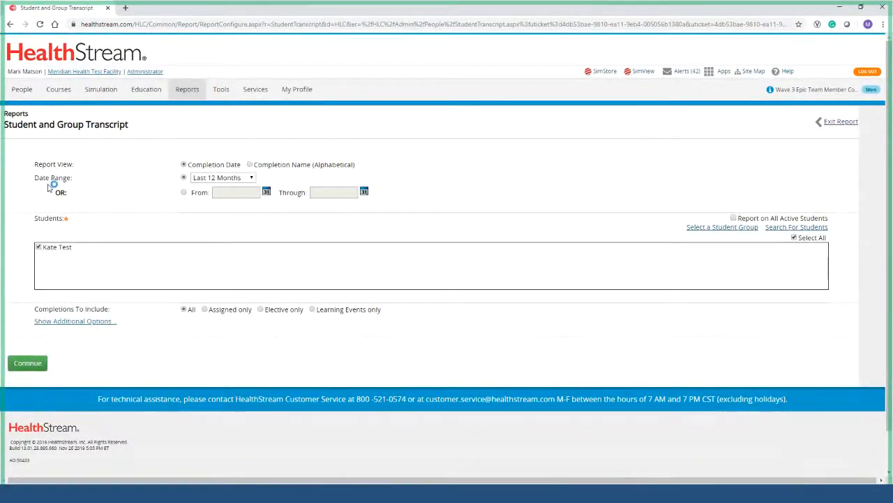
left_click(225, 180)
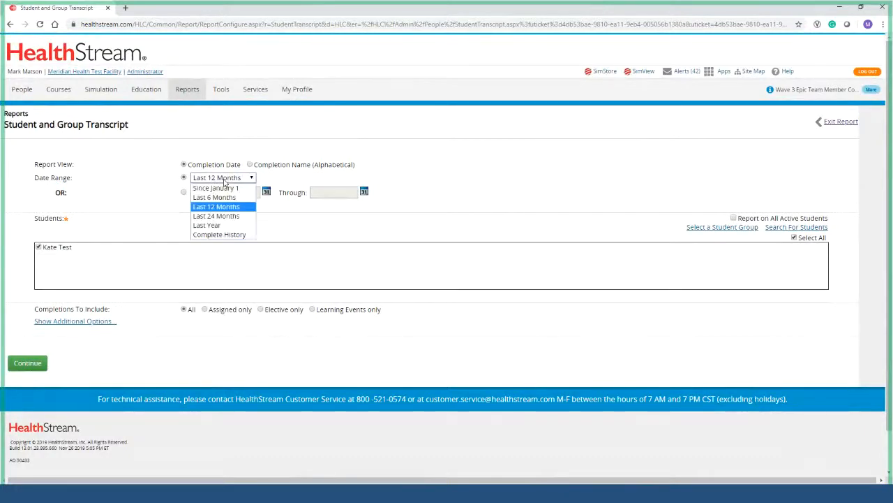
left_click(229, 235)
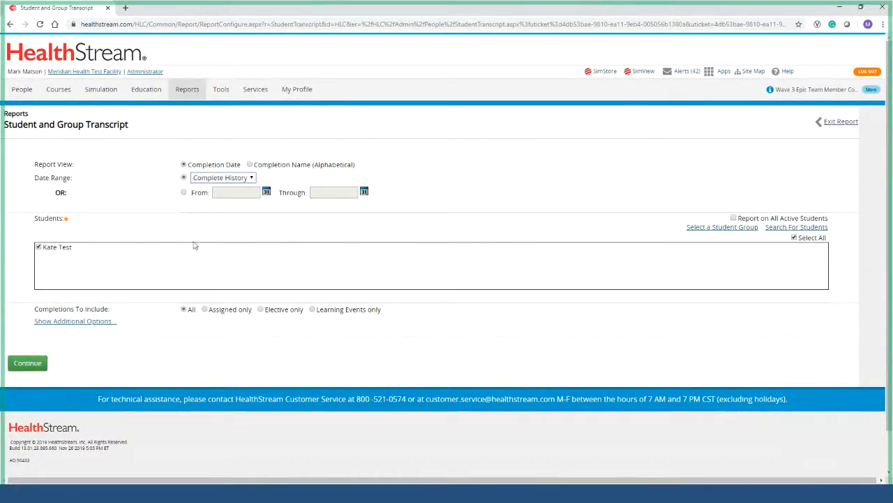
left_click(34, 363)
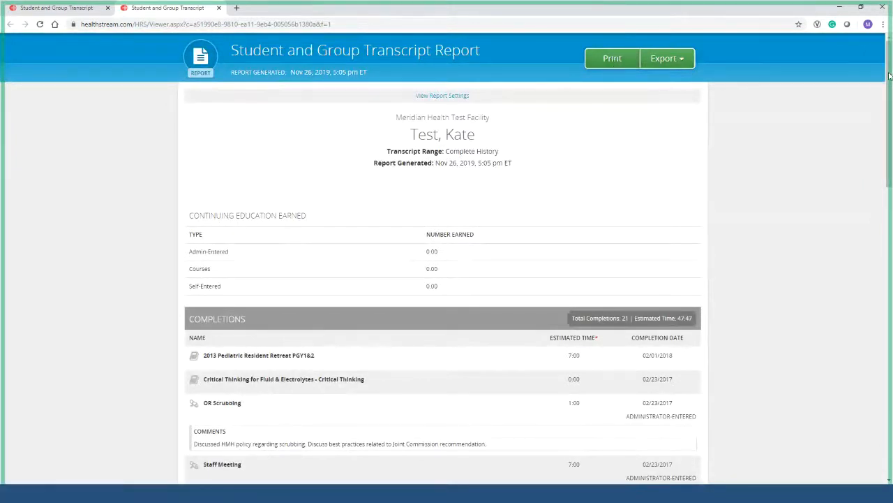
Check the report's export format choices, then close the generated report tab.
left_click(669, 59)
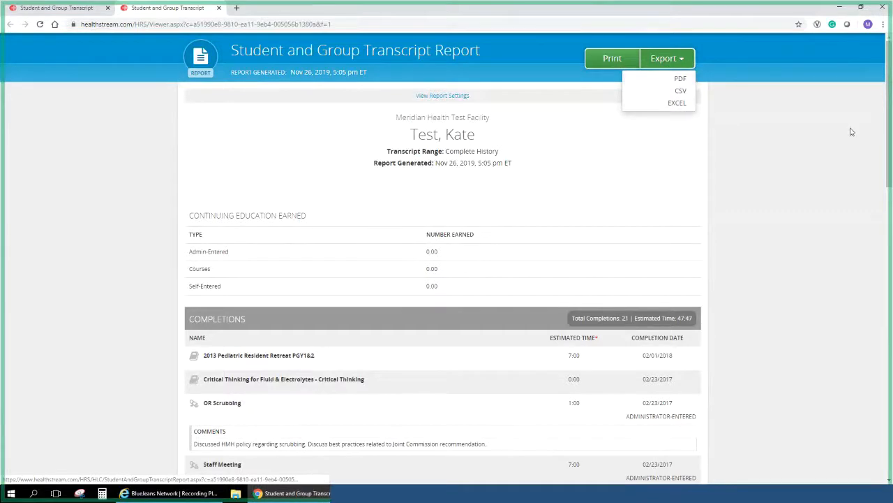
left_click(869, 101)
mouse_move(889, 93)
left_mouse_down()
mouse_move(889, 111)
mouse_move(890, 93)
left_mouse_up()
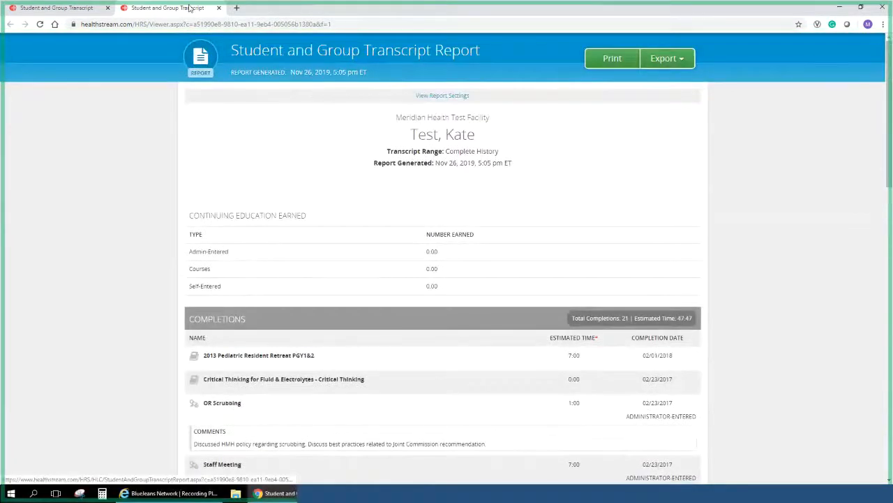
left_click(218, 8)
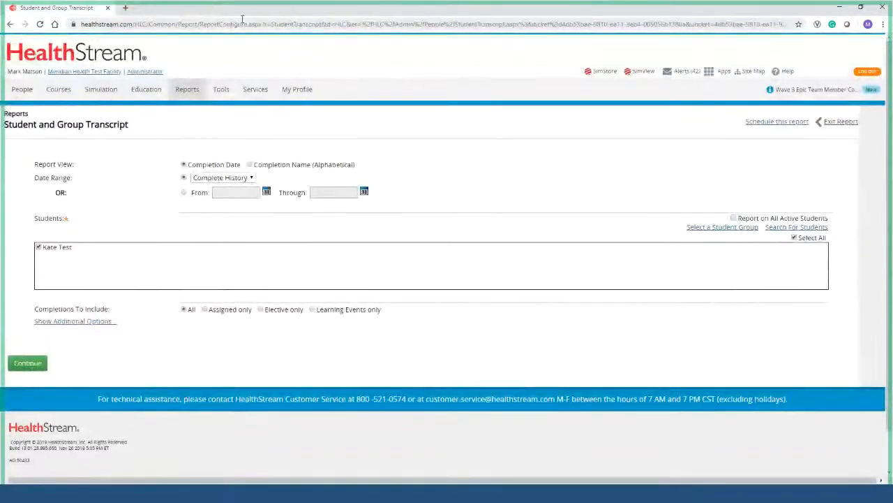
Exit the transcript report and return to the student's assigned and elective learning list.
left_click(842, 122)
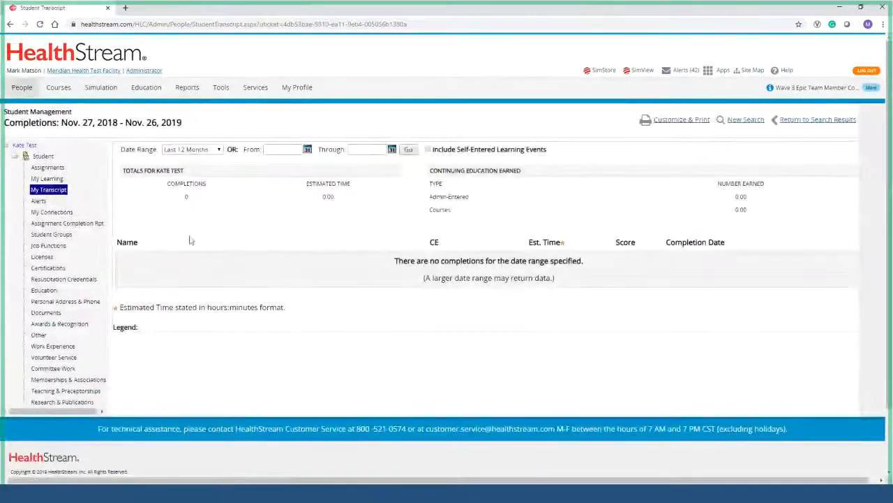
left_click(39, 179)
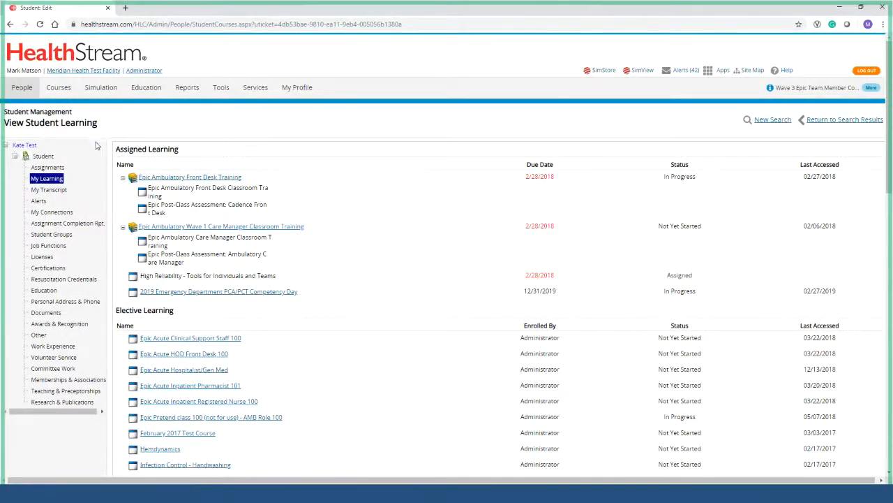
Switch the affiliation to JSUMC - Jersey Shore University Medical Center under Hospitals.
left_click(106, 72)
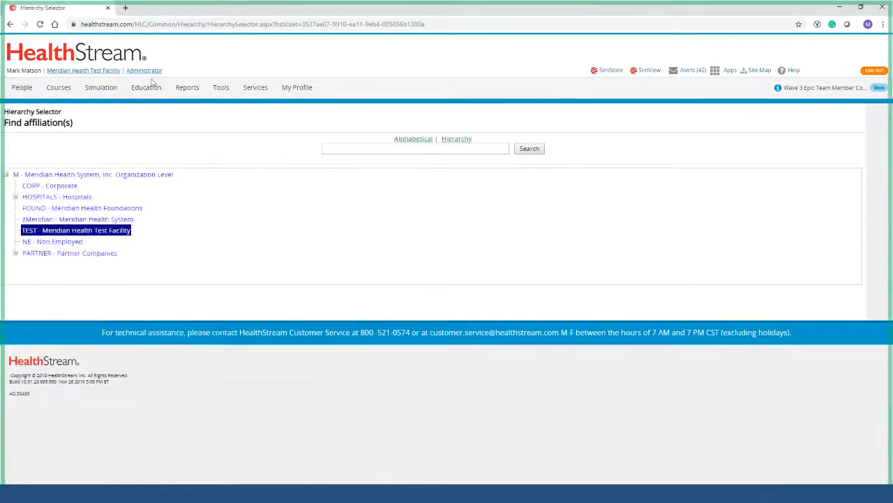
left_click(14, 197)
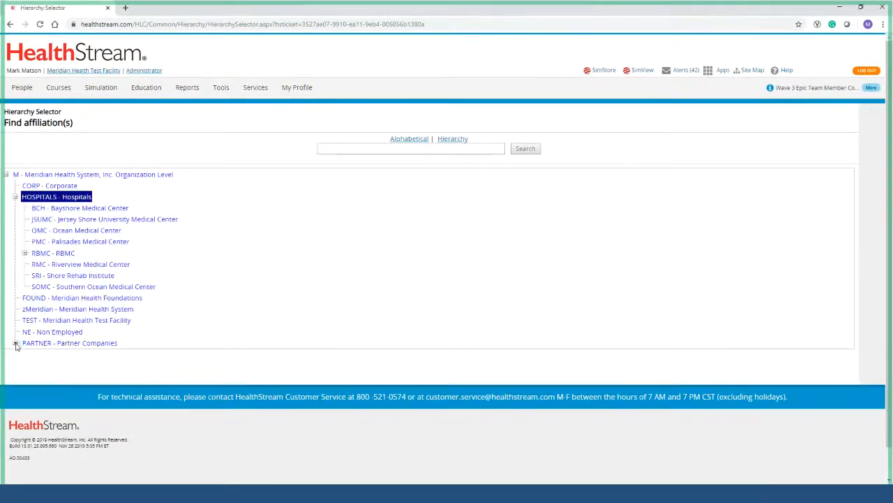
left_click(15, 342)
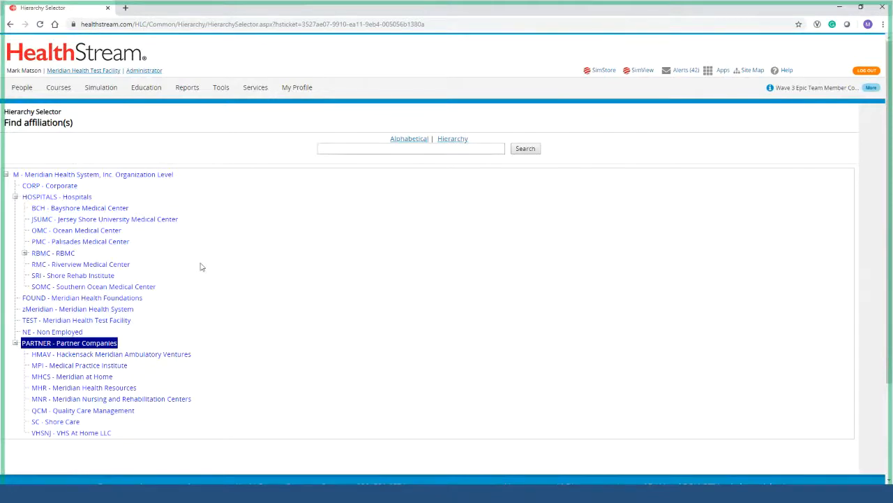
left_click(105, 72)
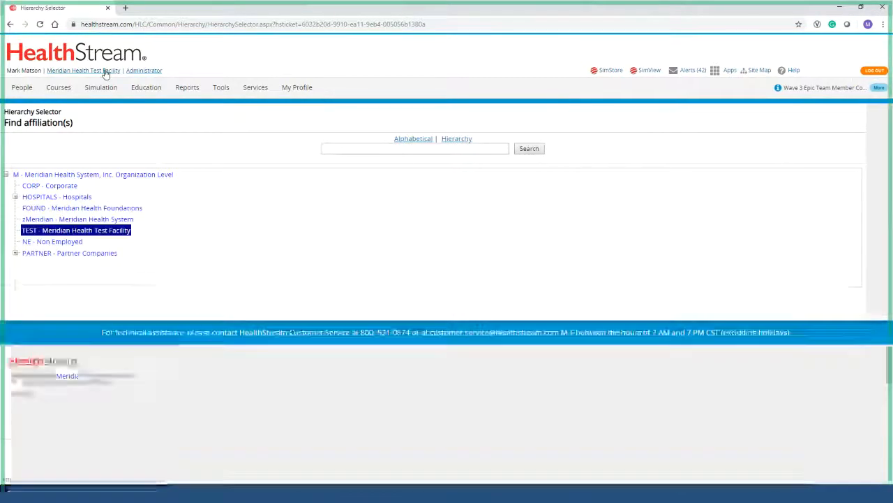
left_click(15, 197)
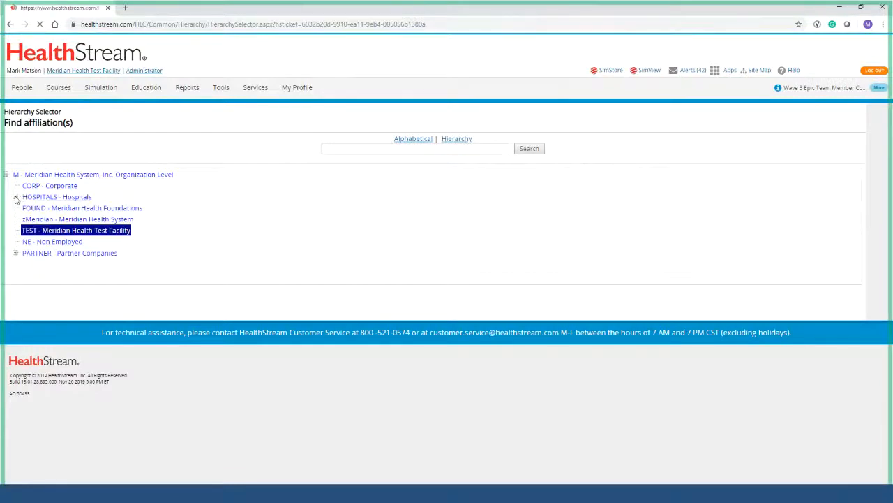
left_click(15, 343)
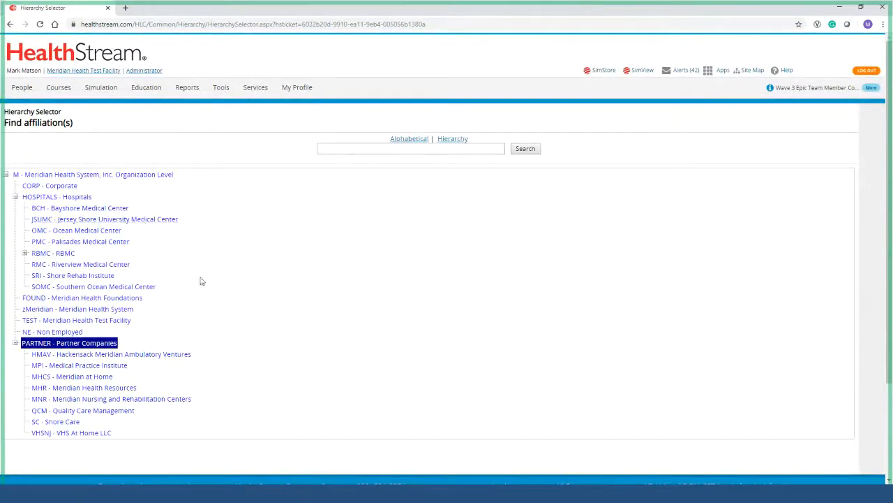
left_click(166, 220)
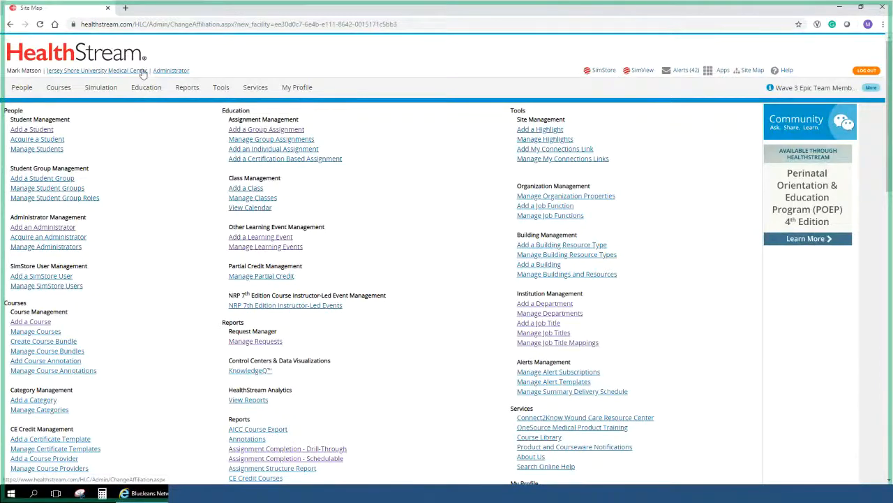
Open the Reports list and start the Assignment Completion - Schedulable report setup.
left_click(185, 90)
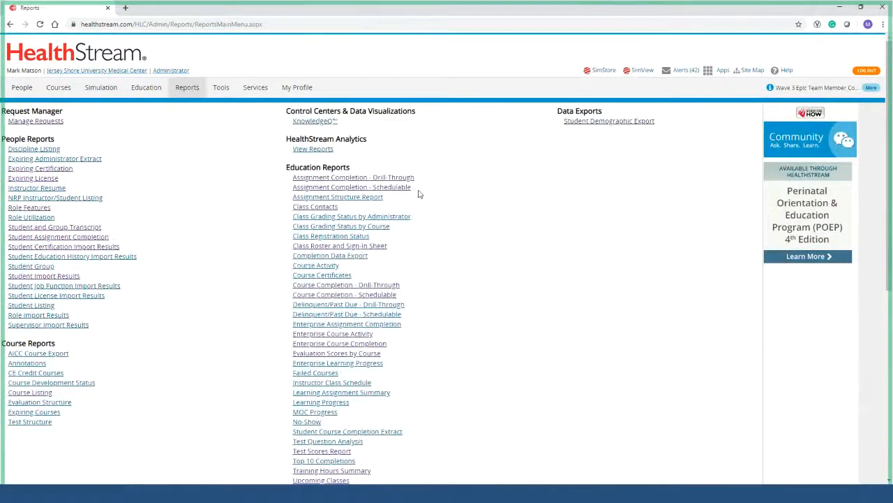
left_click_drag(418, 194, 281, 193)
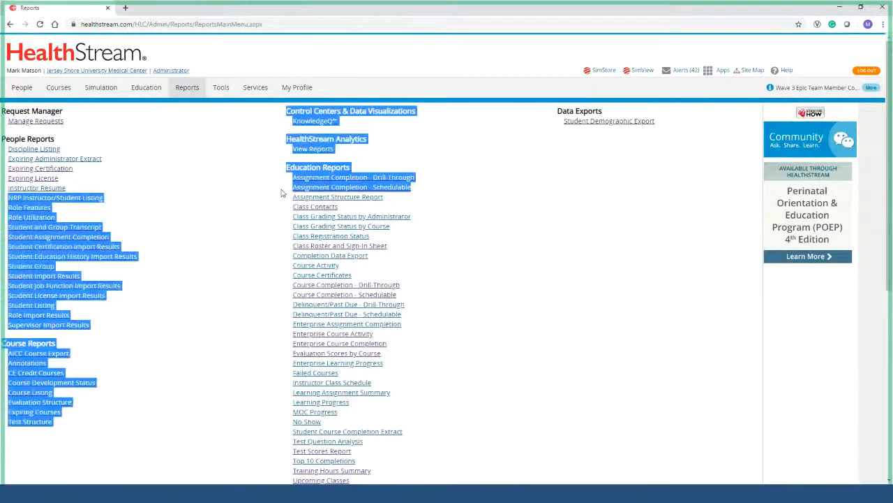
left_click(281, 193)
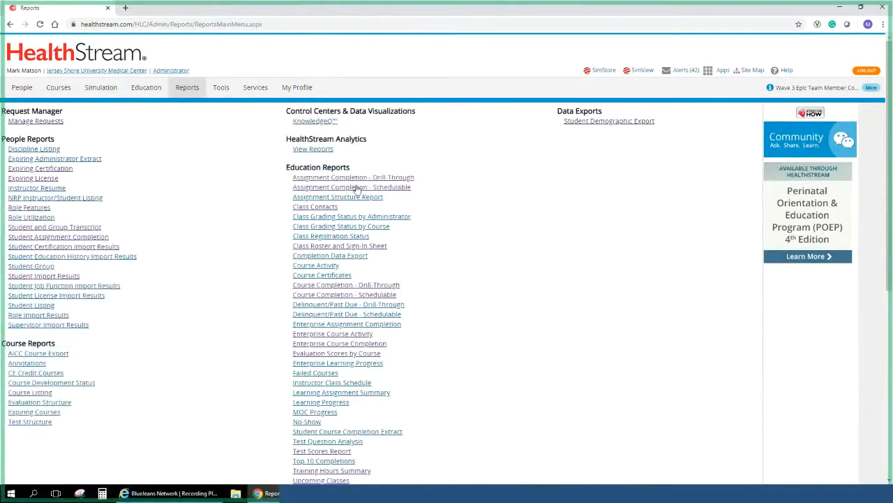
left_click(307, 188)
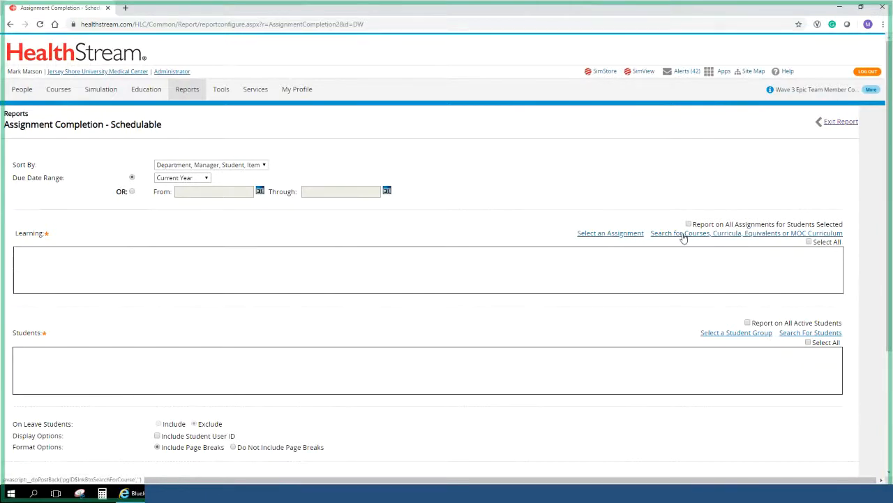
Open the Select Group Assignments search to choose the report's learning.
left_click(610, 235)
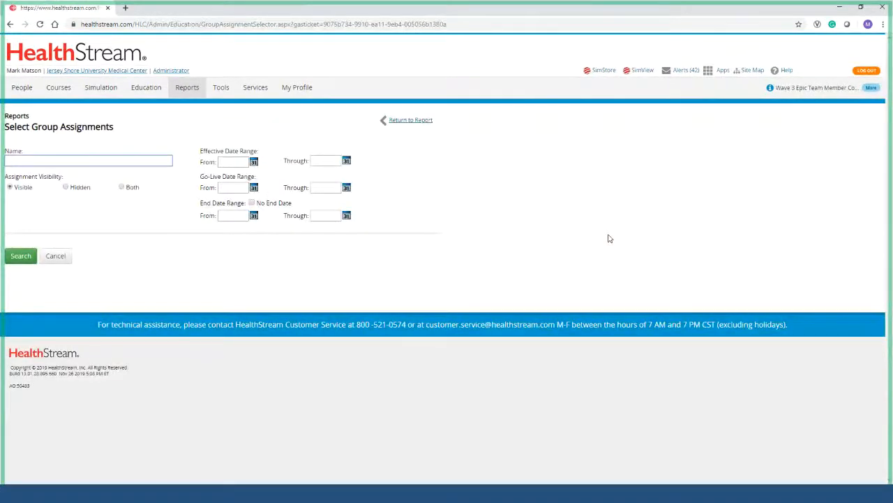
Search assignments for 'sexual harassment' and add both Sexual Harassment for Leaders rows.
type("sexual harassment")
key("Return")
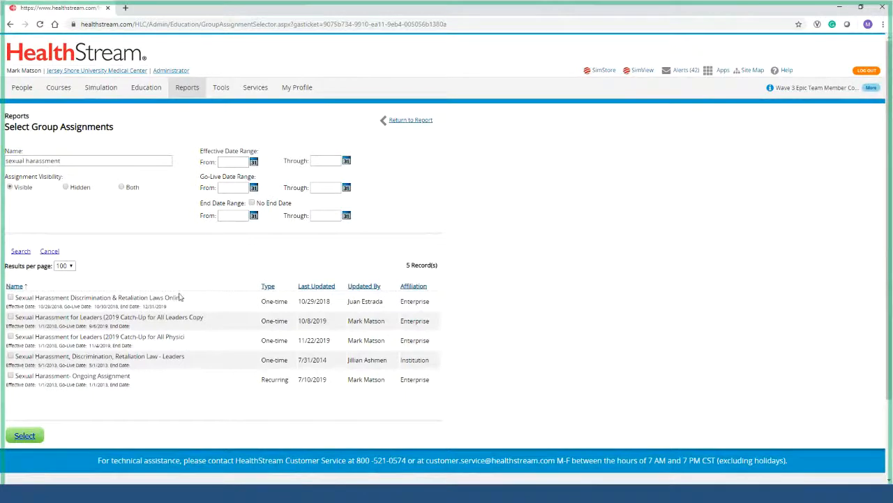
left_click(97, 320)
left_click(89, 339)
left_click(25, 436)
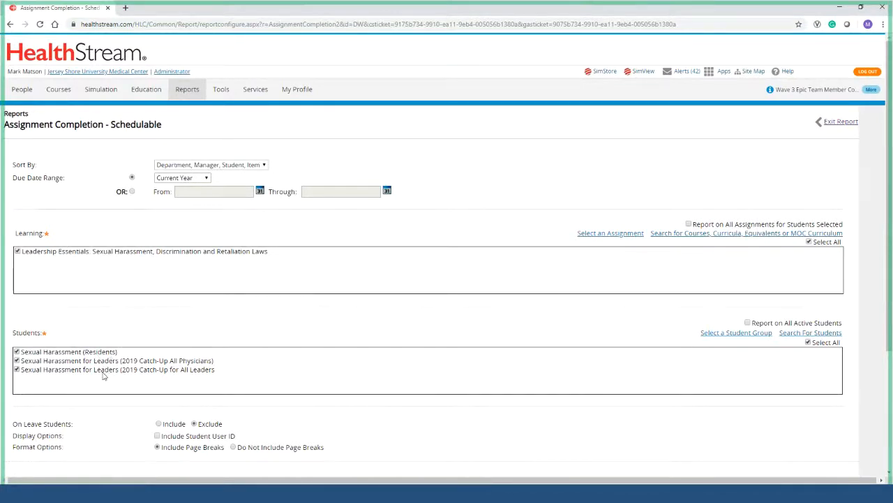
Search for students in department 1055051-J-NORTH WEST PVLN 6 only, clearing All Departments.
left_click(812, 334)
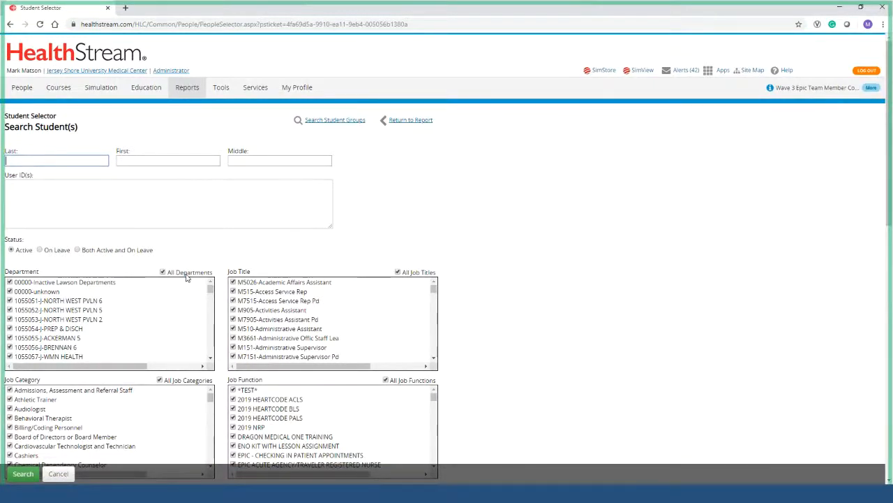
scroll(187, 278, "down", 1)
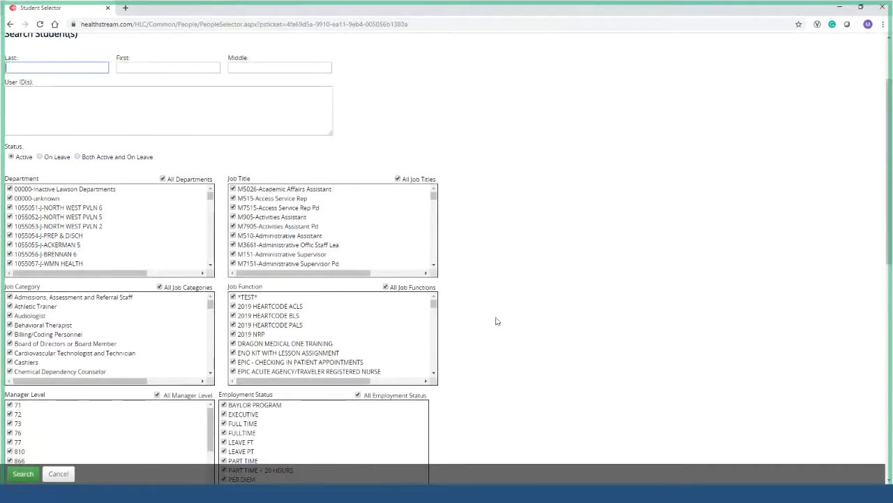
left_click(205, 180)
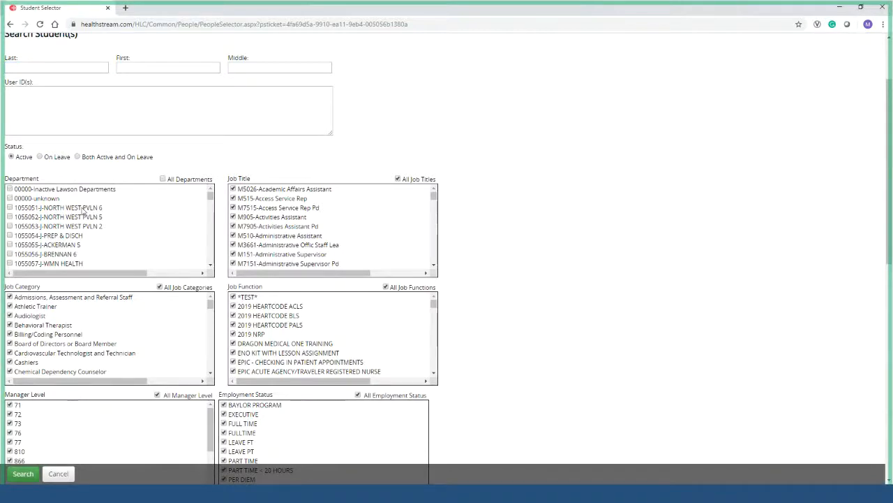
left_click(73, 209)
left_click(34, 472)
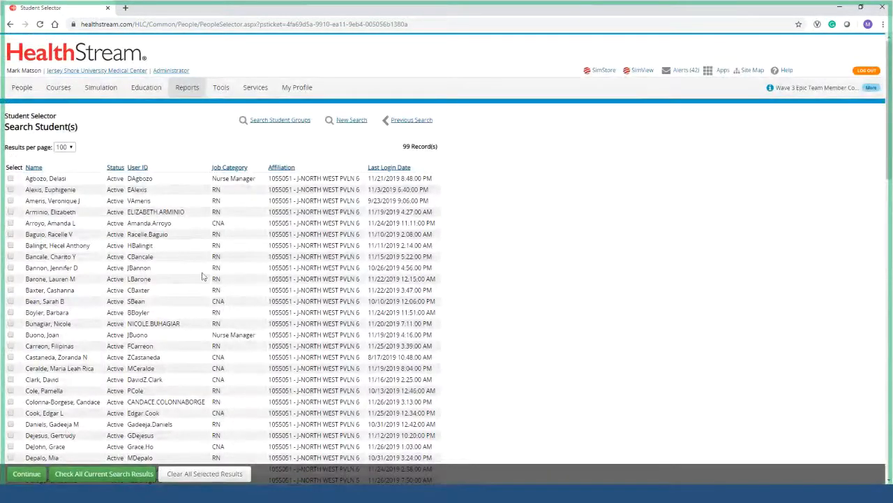
Add all 99 matching students to the report and run it.
scroll(164, 108, "down", 3)
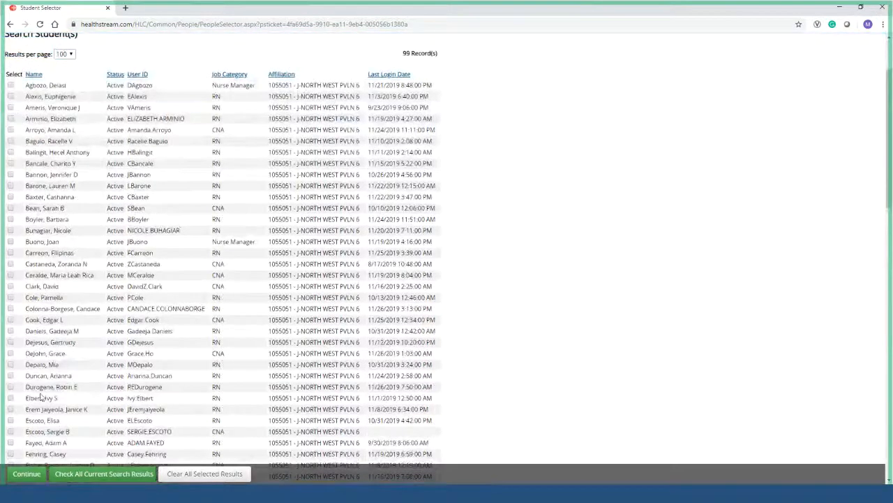
scroll(103, 408, "down", 2)
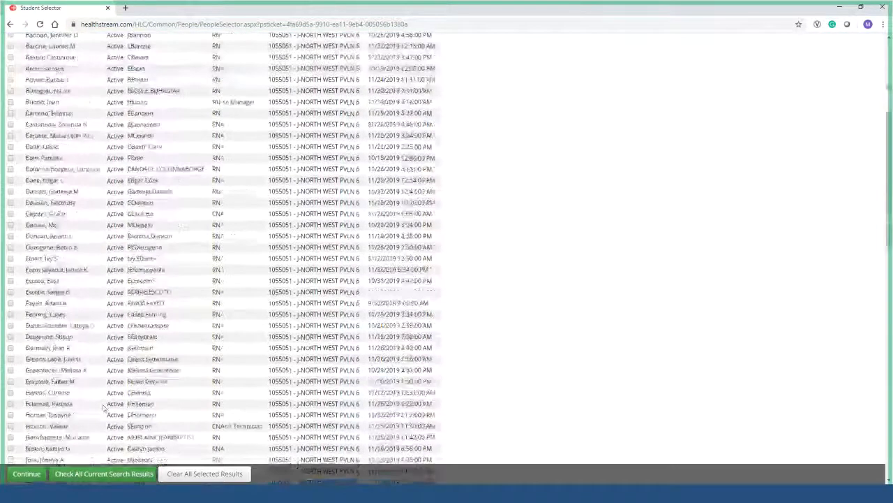
left_click(108, 477)
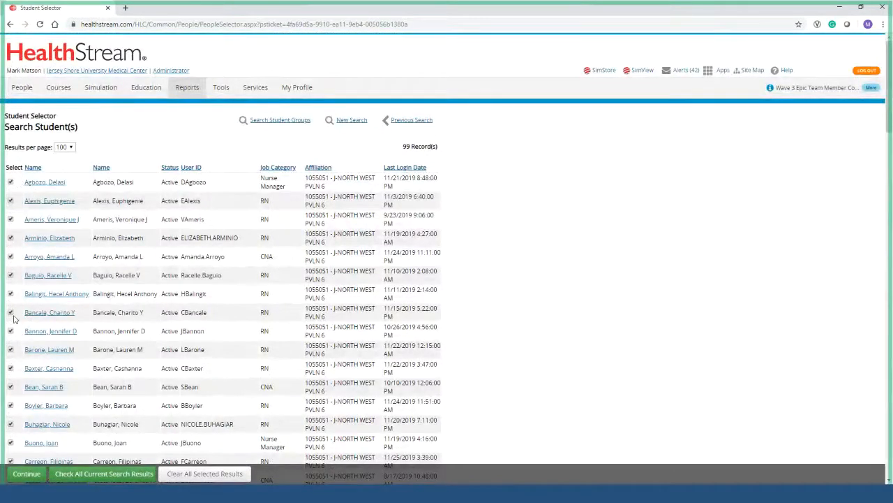
left_click(33, 474)
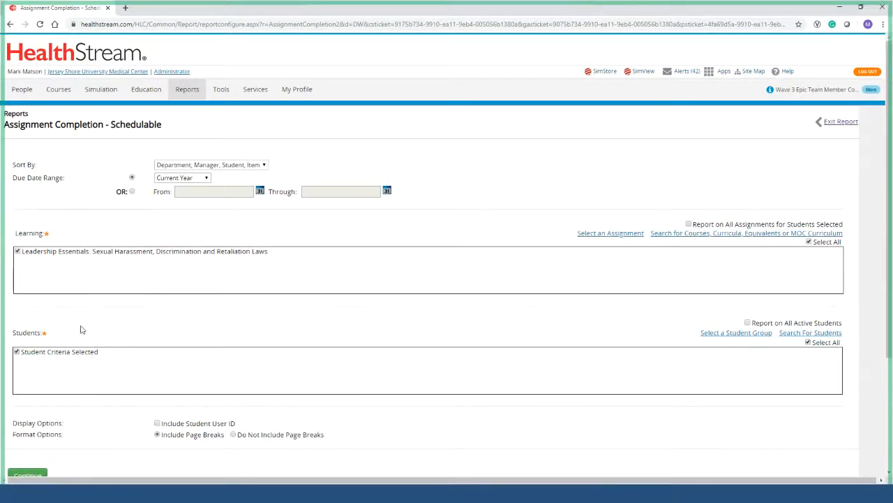
left_click(24, 475)
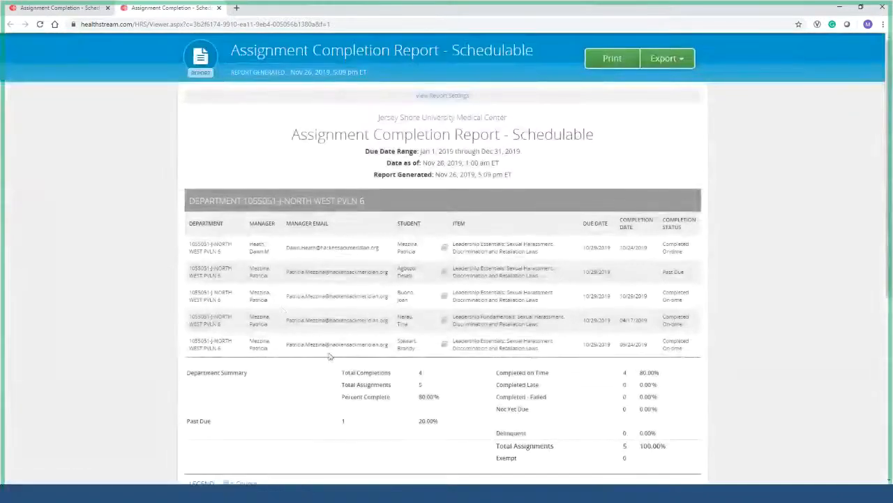
scroll(276, 307, "down", 5)
scroll(275, 307, "up", 5)
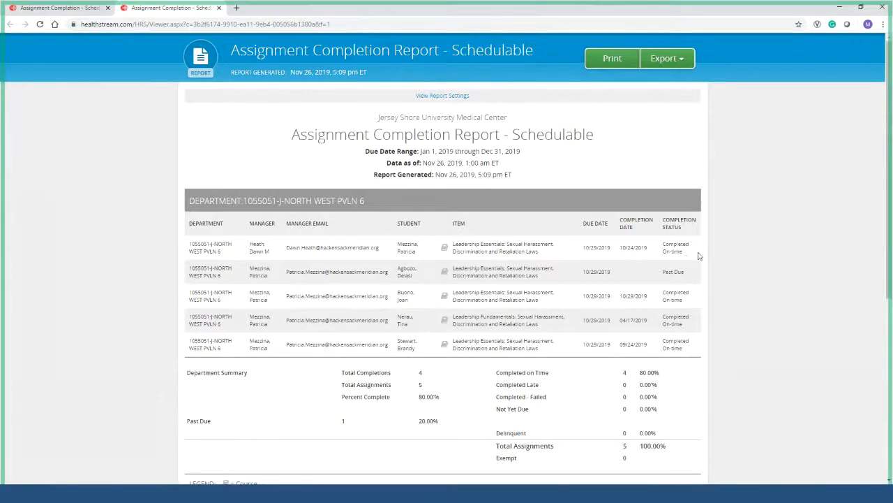
scroll(667, 284, "down", 4)
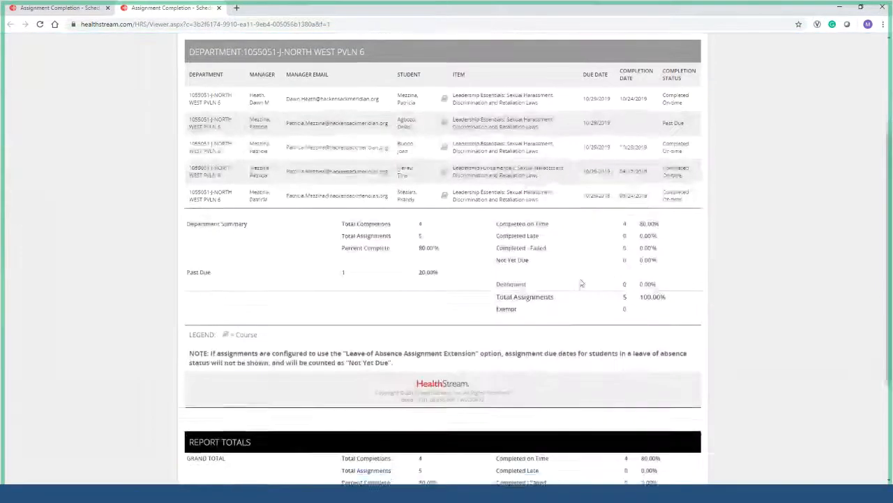
scroll(300, 165, "up", 1)
scroll(300, 167, "up", 1)
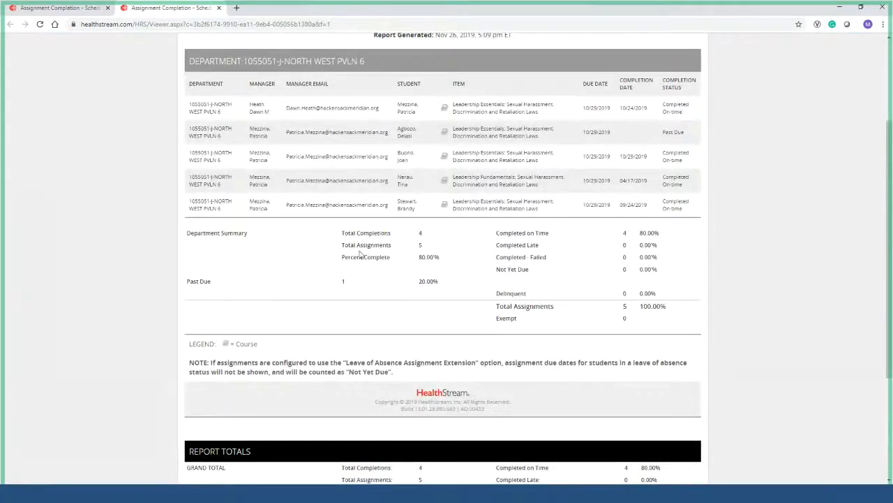
right_click(430, 235)
left_click(421, 260)
scroll(434, 286, "down", 3)
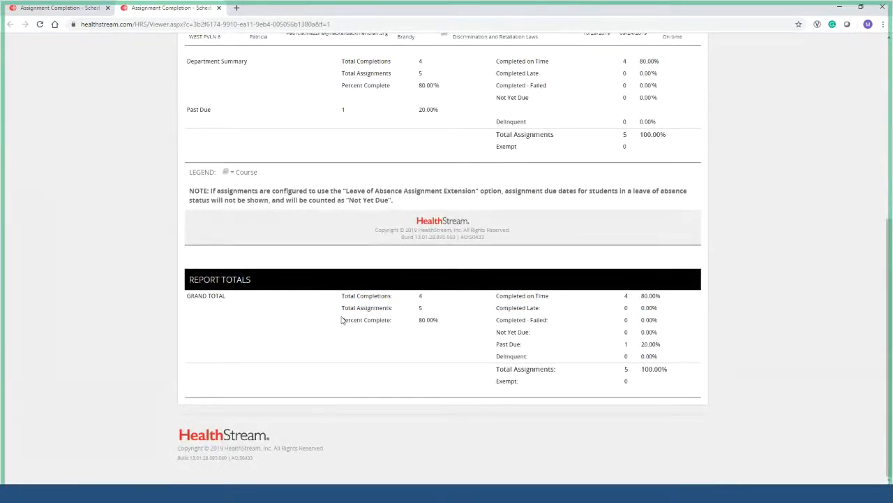
scroll(341, 320, "up", 2)
scroll(292, 275, "up", 2)
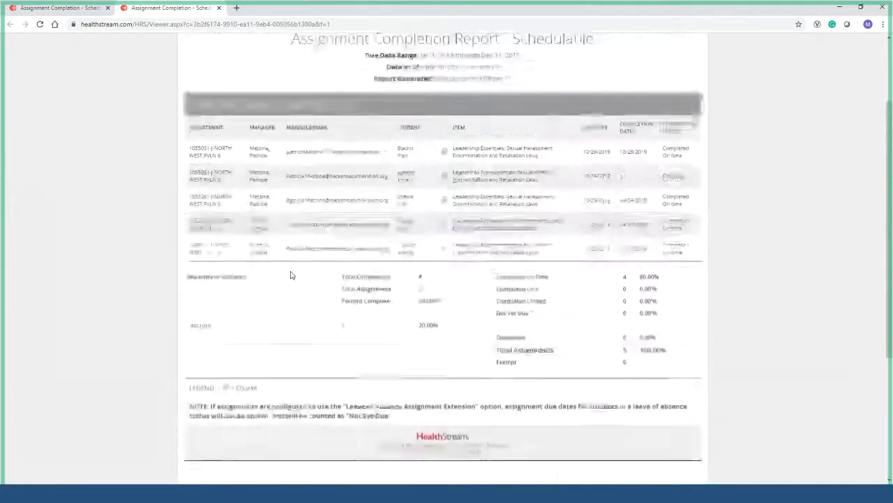
scroll(292, 275, "up", 2)
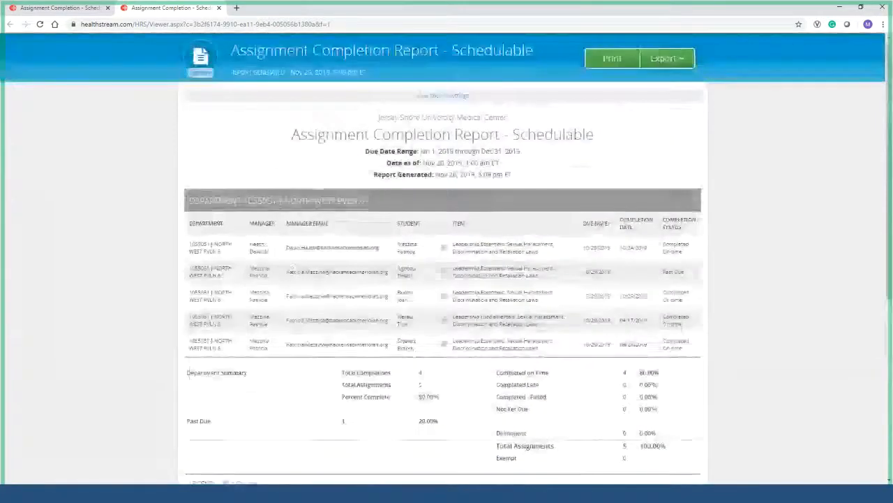
Close the generated report and open the administrator help for Assignment Completion Report - Schedulable.
left_click(218, 8)
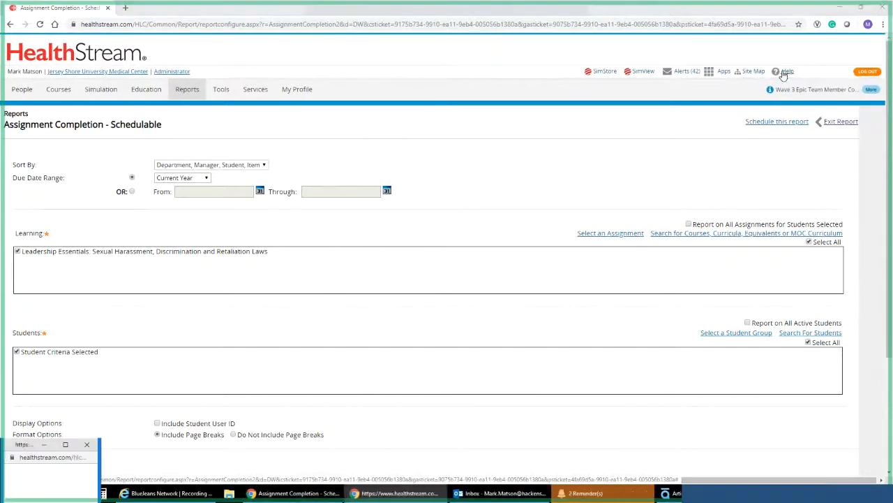
left_click(785, 72)
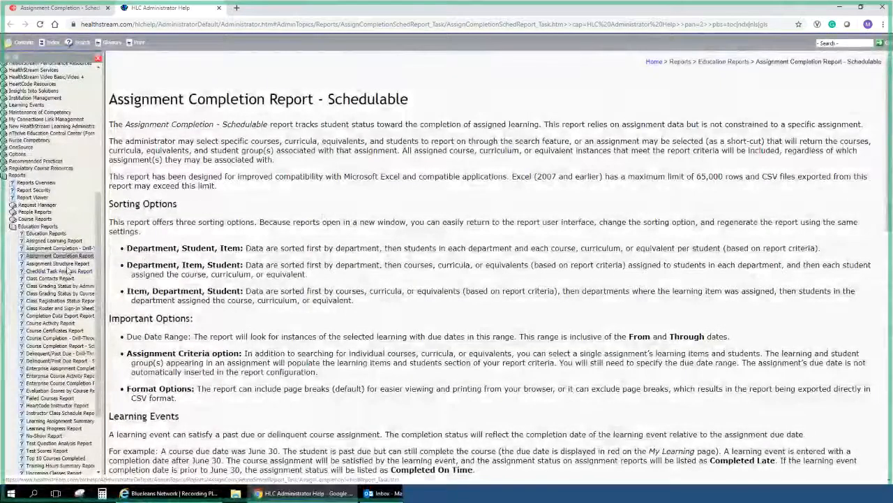
Review the report's help article, then open the Reports Overview covering People, Education, Courses and Tools.
left_click(80, 8)
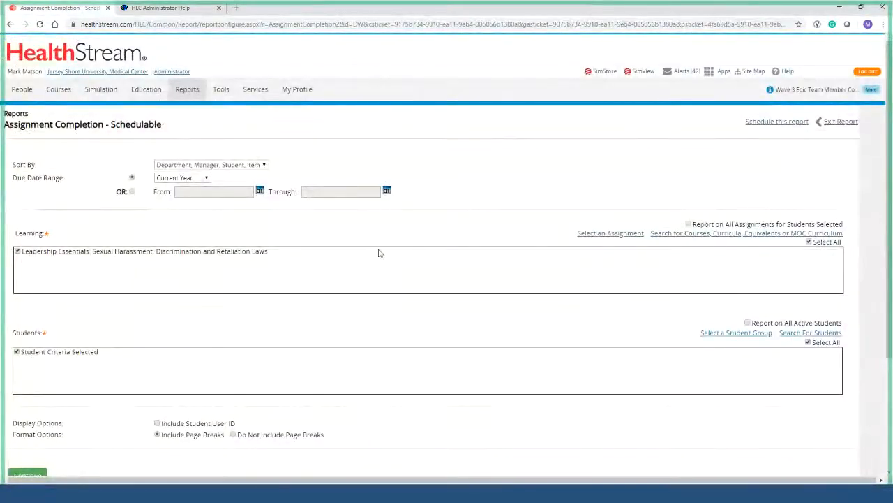
left_click(186, 12)
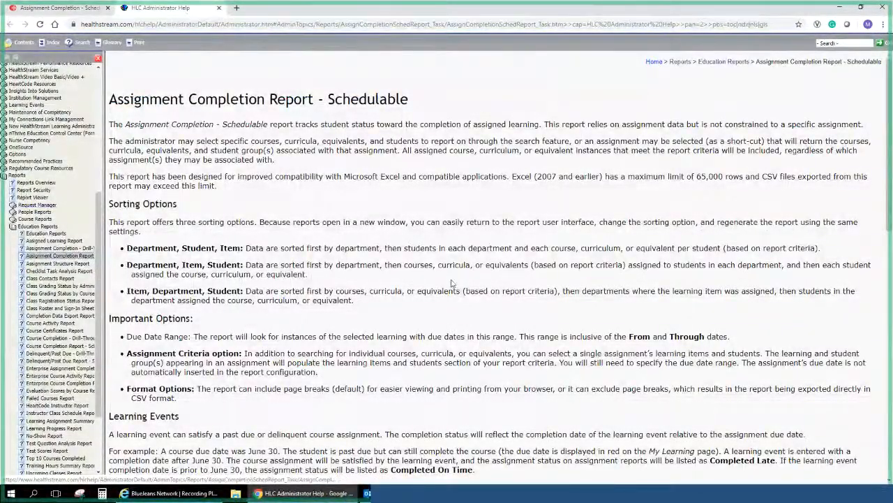
scroll(452, 283, "down", 5)
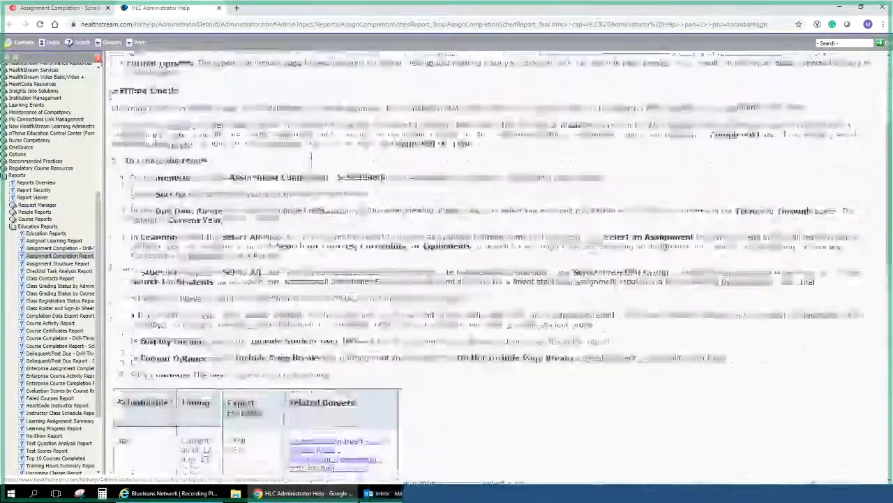
scroll(452, 283, "up", 2)
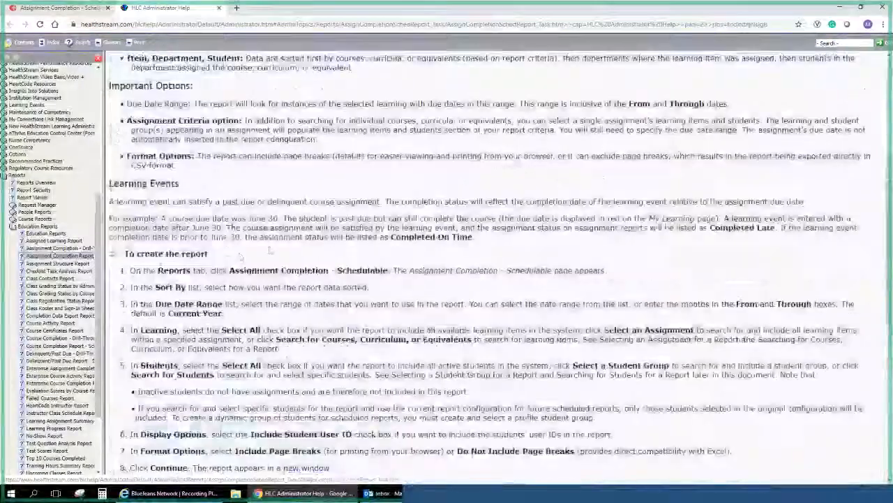
scroll(176, 252, "up", 2)
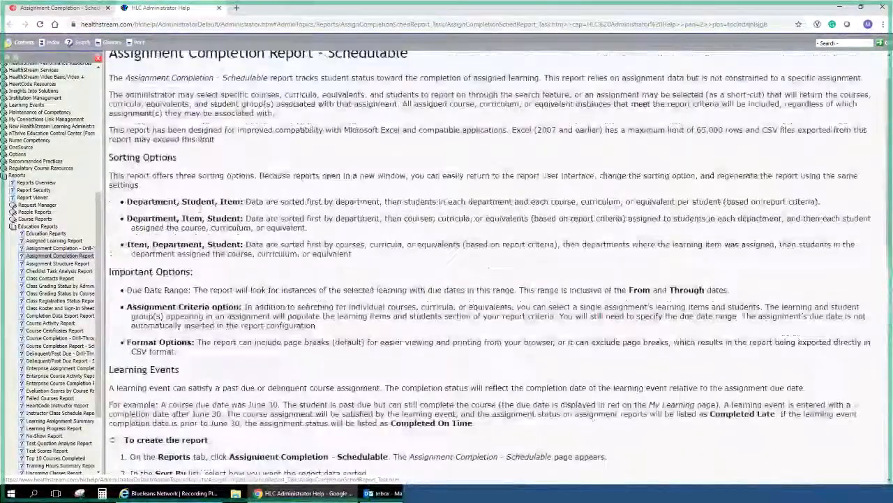
scroll(176, 252, "down", 4)
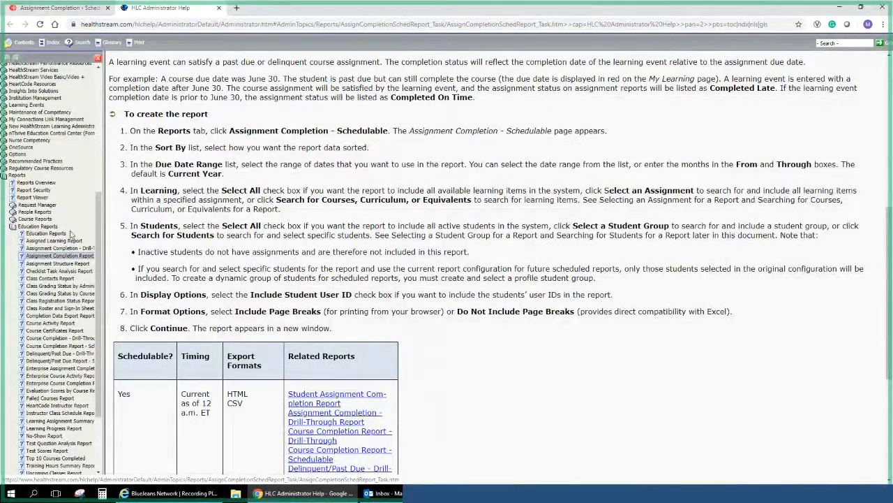
scroll(67, 175, "down", 2)
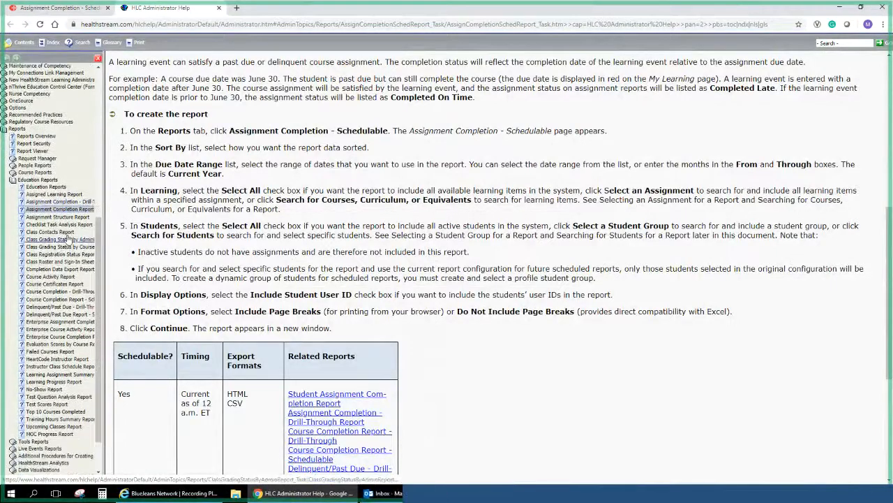
left_click(16, 128)
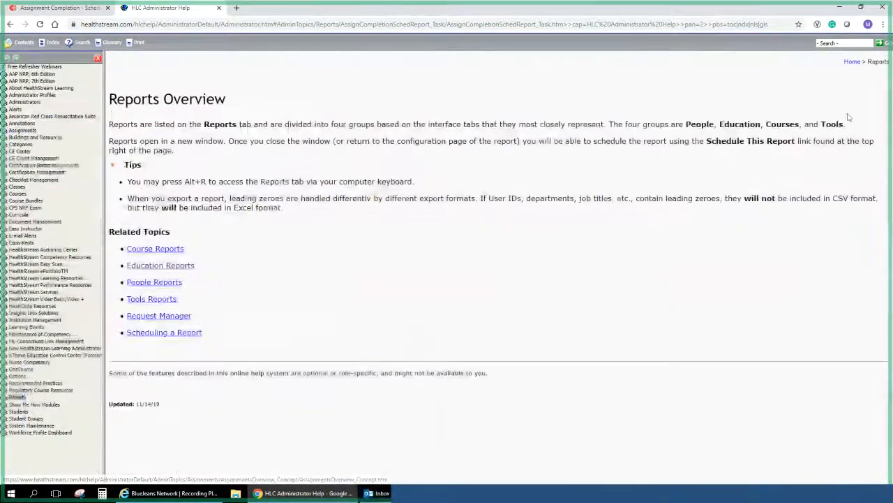
Open the Reports Management page under Show Me How Modules in the help contents.
left_click(848, 43)
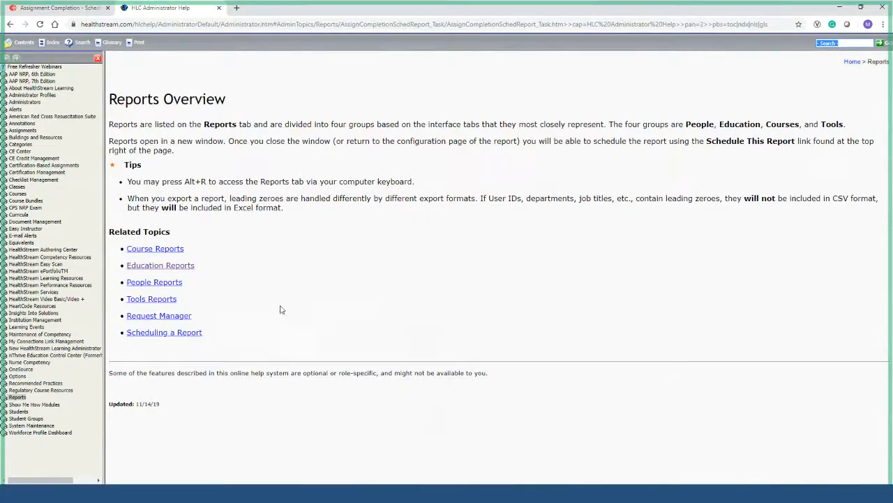
left_click(42, 405)
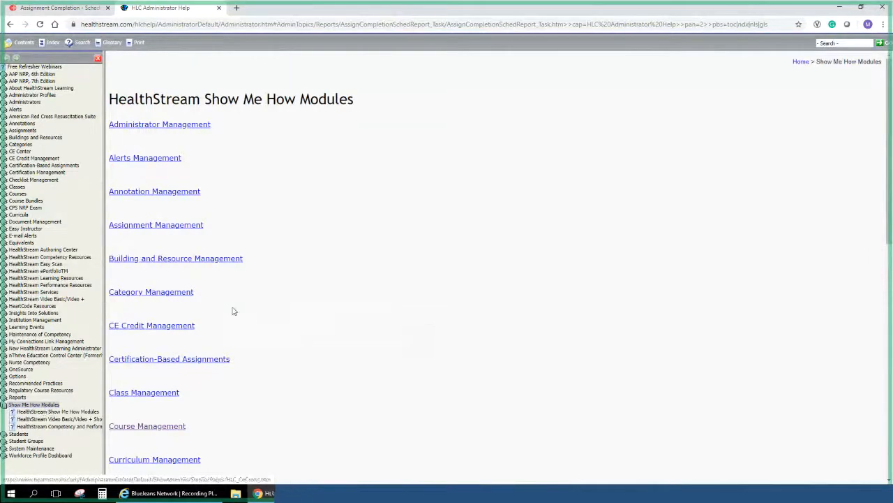
scroll(234, 311, "down", 4)
scroll(192, 339, "down", 1)
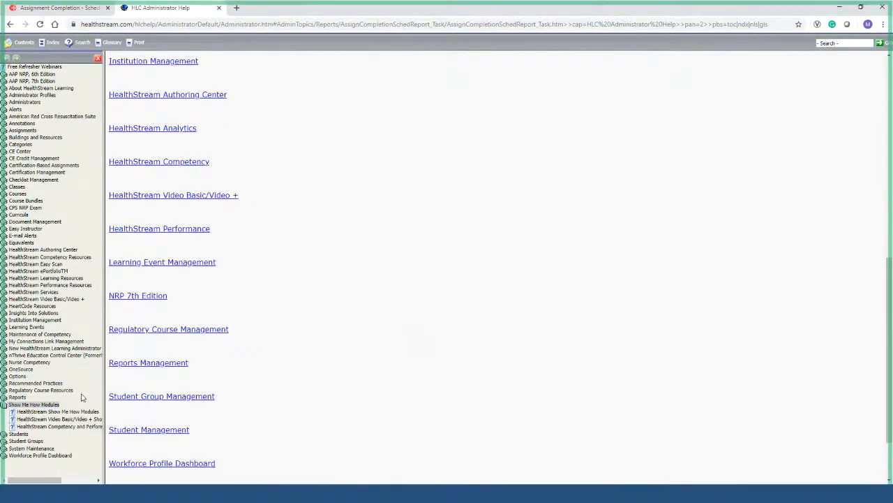
left_click(149, 363)
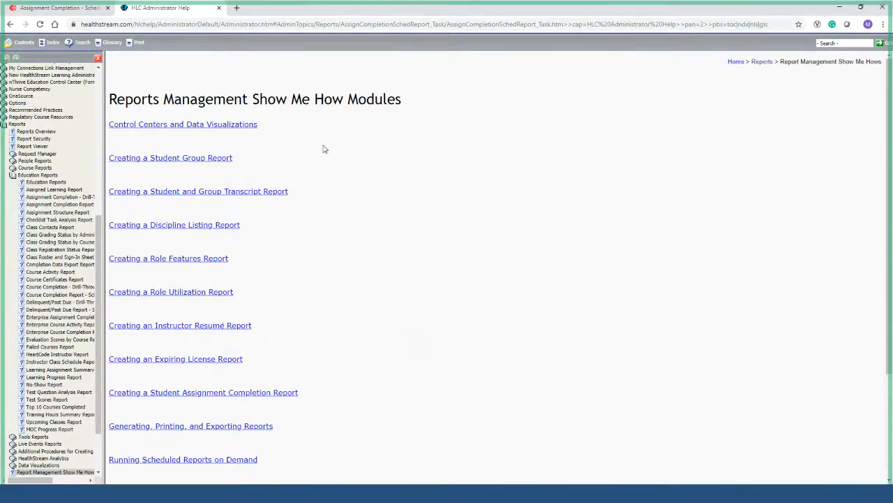
Scroll through the Reports Management tutorials, from Control Centers to Viewing and Managing Scheduled Reports.
scroll(323, 149, "down", 3)
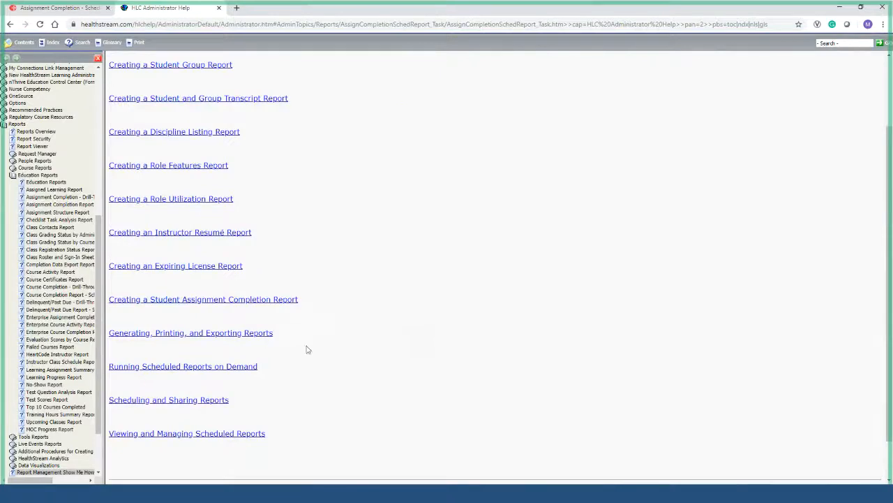
scroll(307, 349, "up", 3)
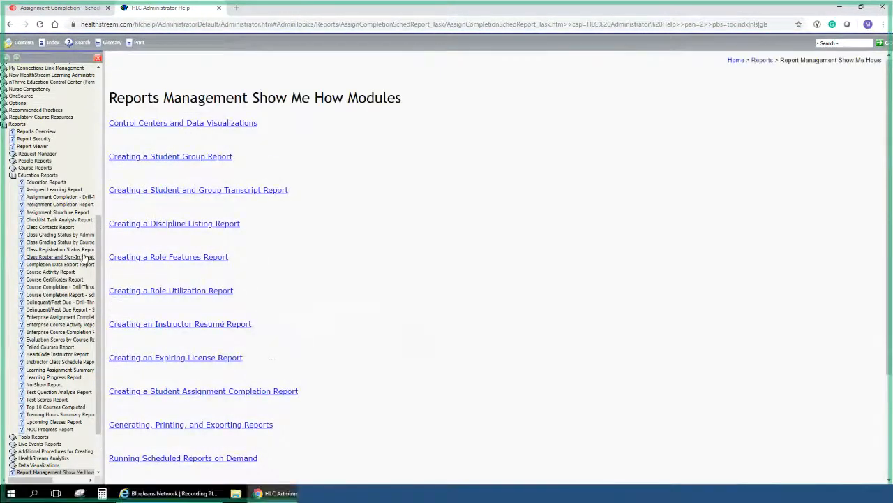
scroll(53, 253, "up", 3)
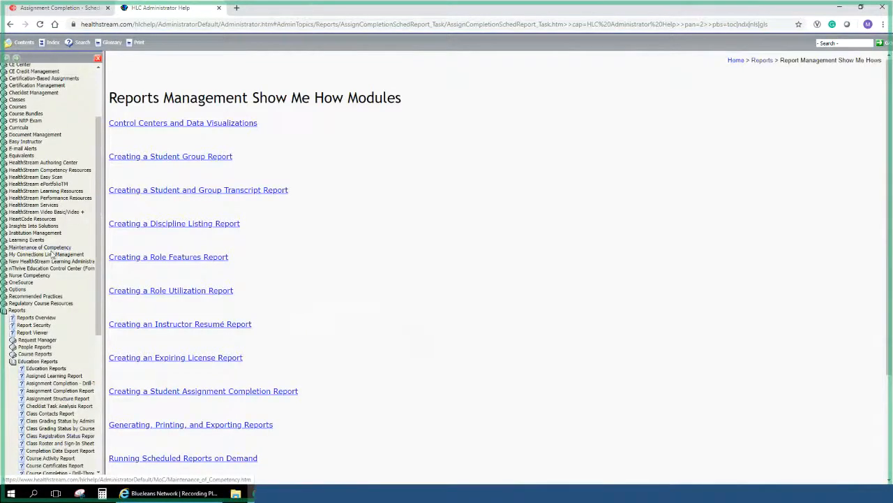